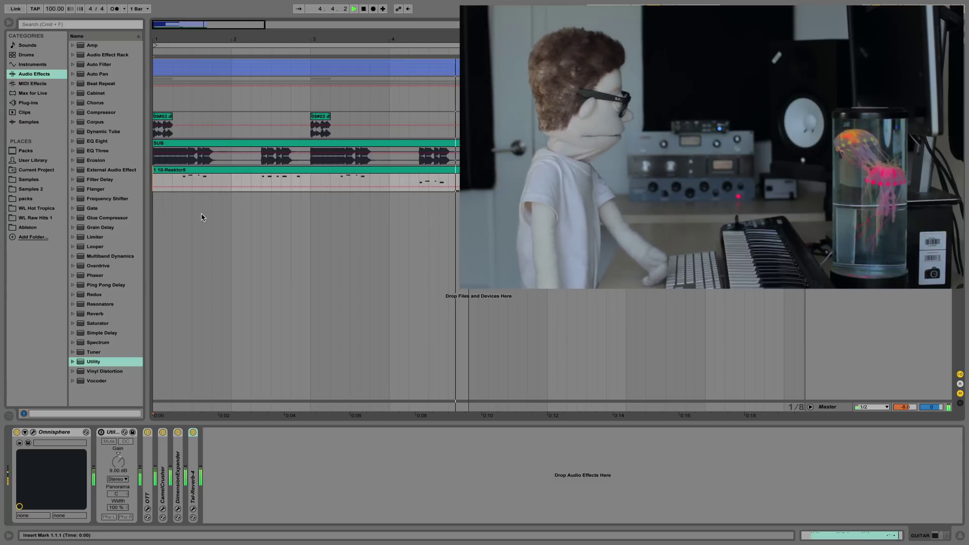
Audition the guitar, then delete the Utility device, leaving Omnisphere, OTT, CamelCrusher, DimensionExpander, TAL-Reverb-4
key(space)
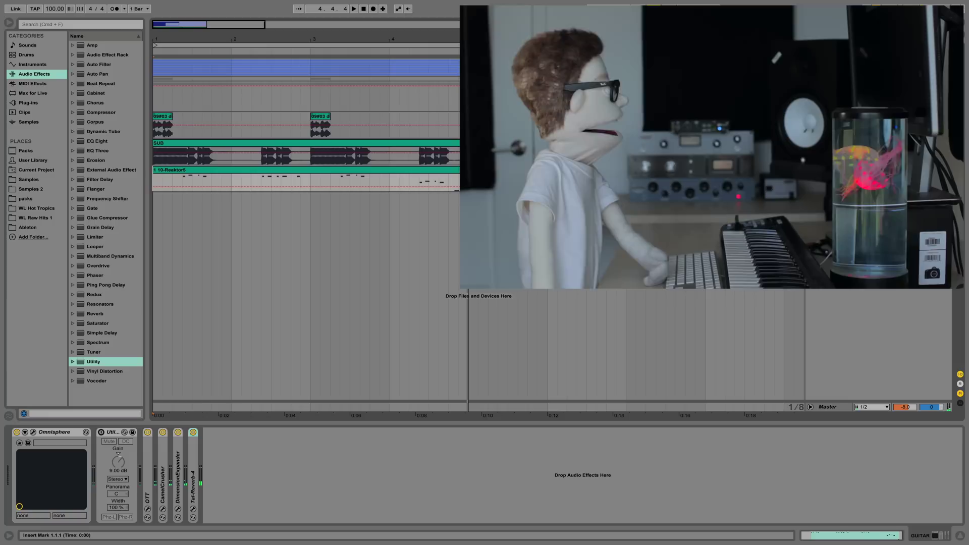
shift+click(147, 449)
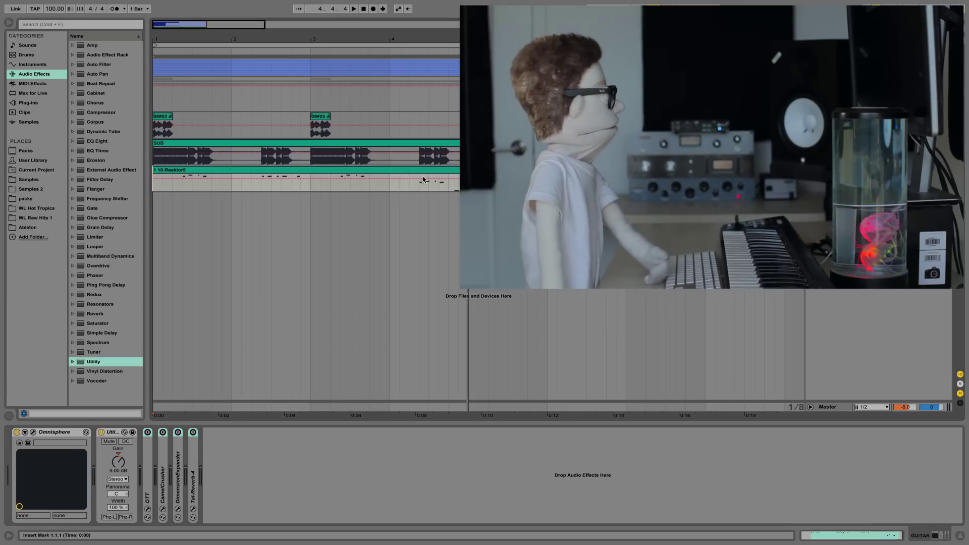
key(space)
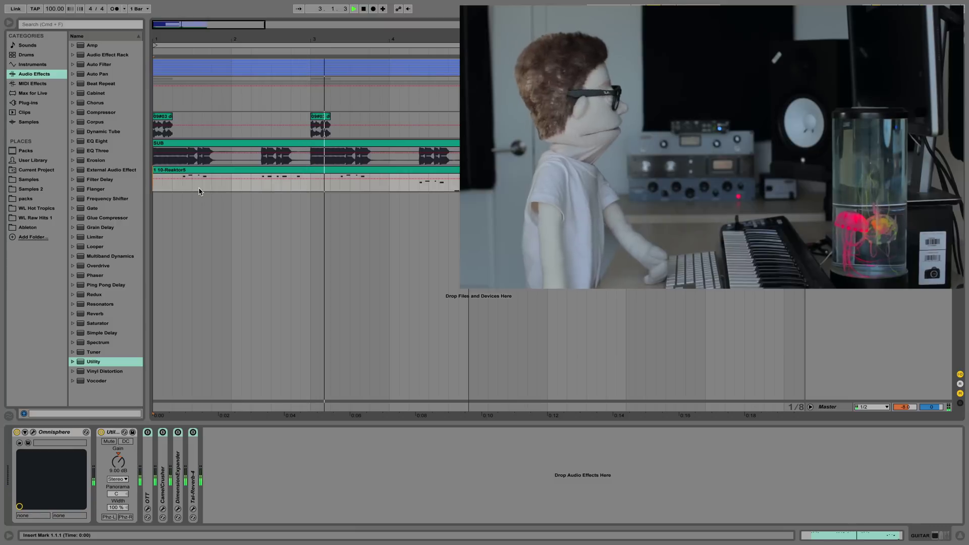
key(space)
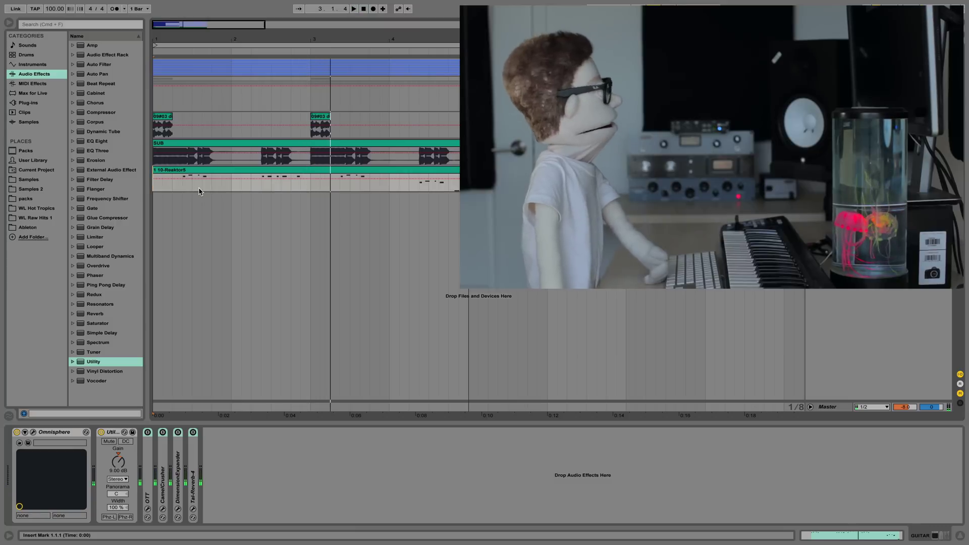
click(114, 433)
key(Delete)
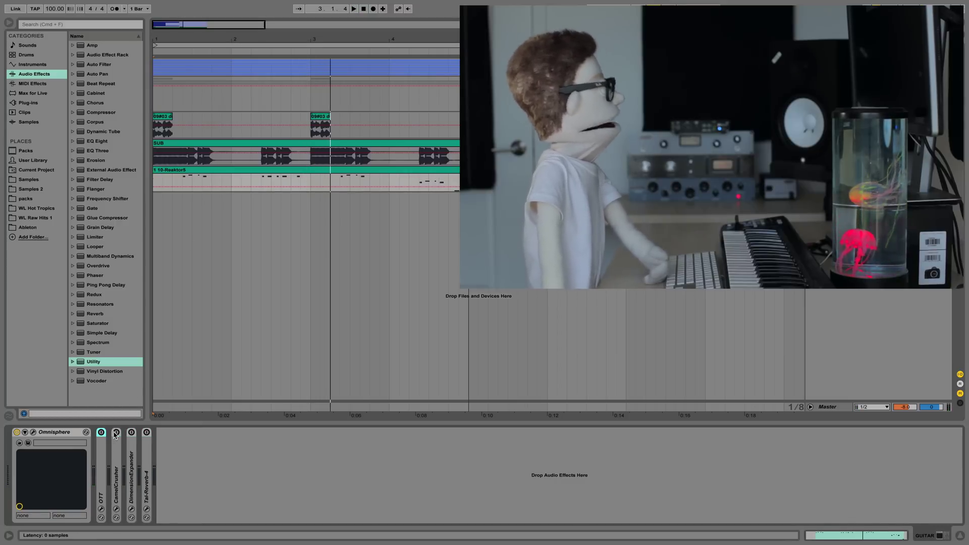
Unfold the OTT device and open its plug-in window beside the arrangement
double_click(117, 432)
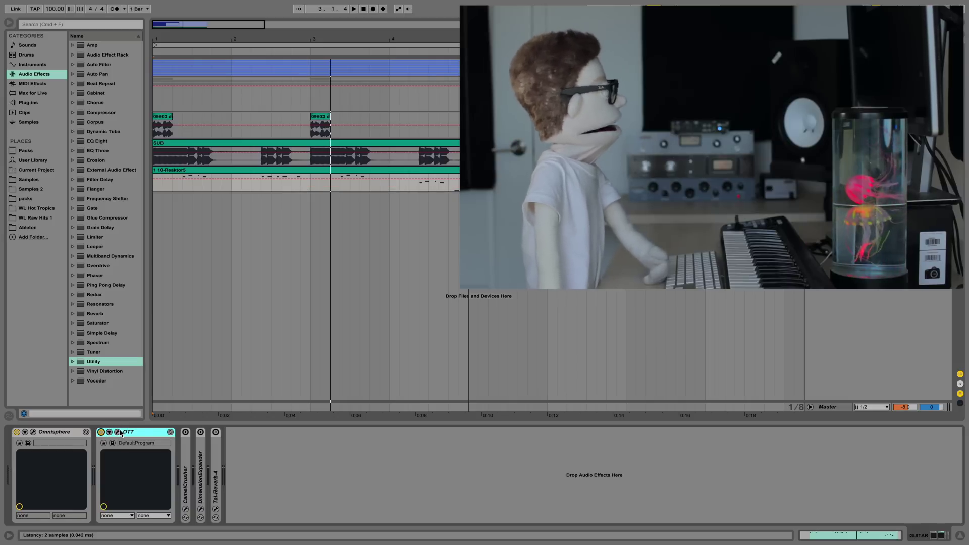
click(118, 433)
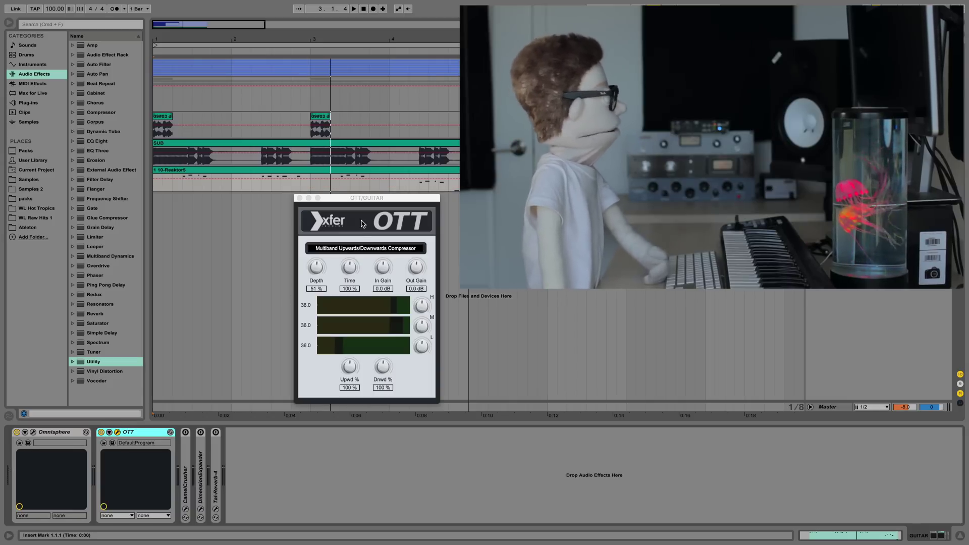
drag(381, 203, 355, 211)
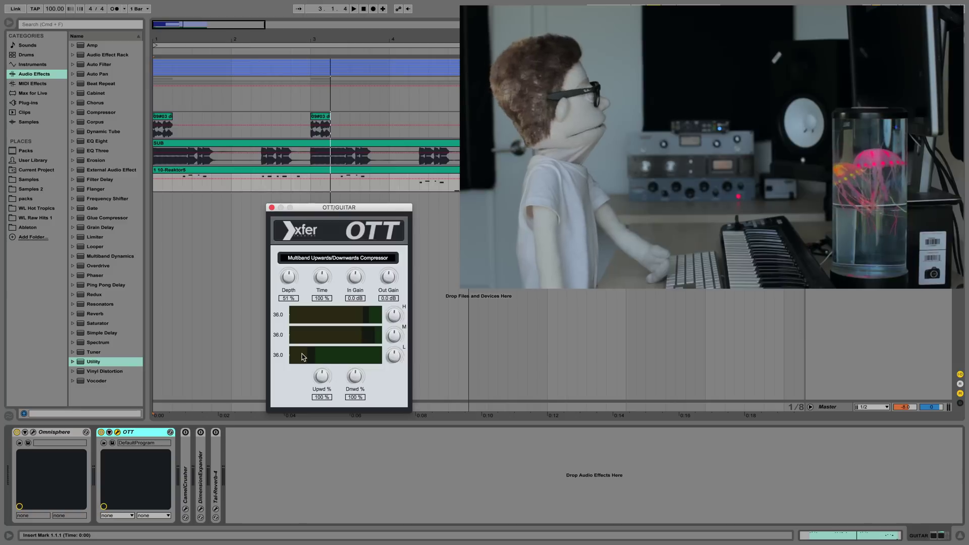
Lower OTT's Depth from 100% to about 50% while playing the guitar
key(space)
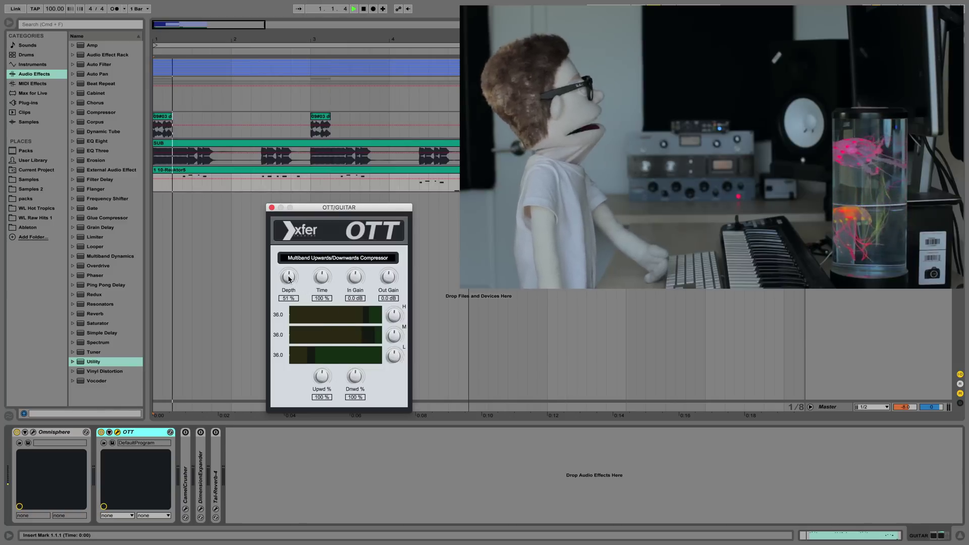
mouse_move(288, 278)
mouse_down()
mouse_move(303, 220)
mouse_move(291, 282)
mouse_up()
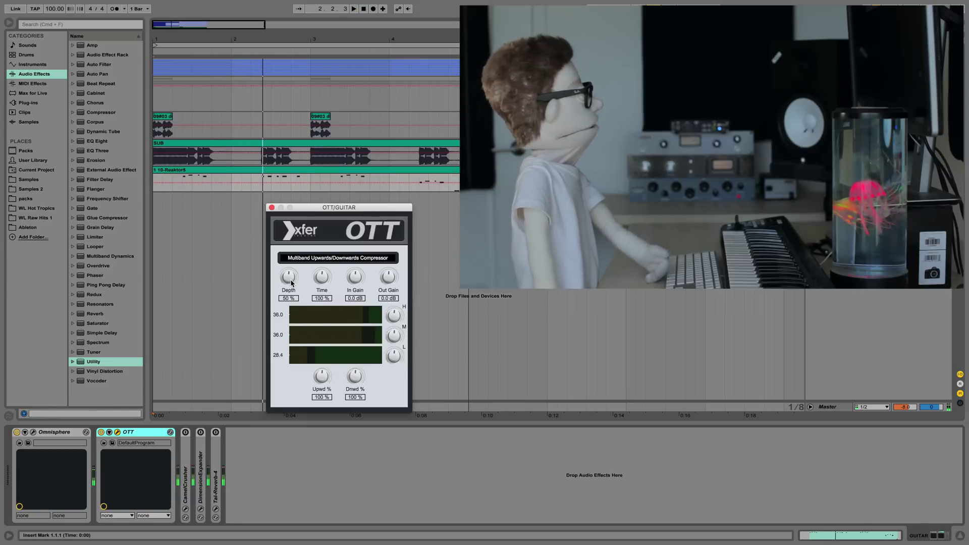
key(space)
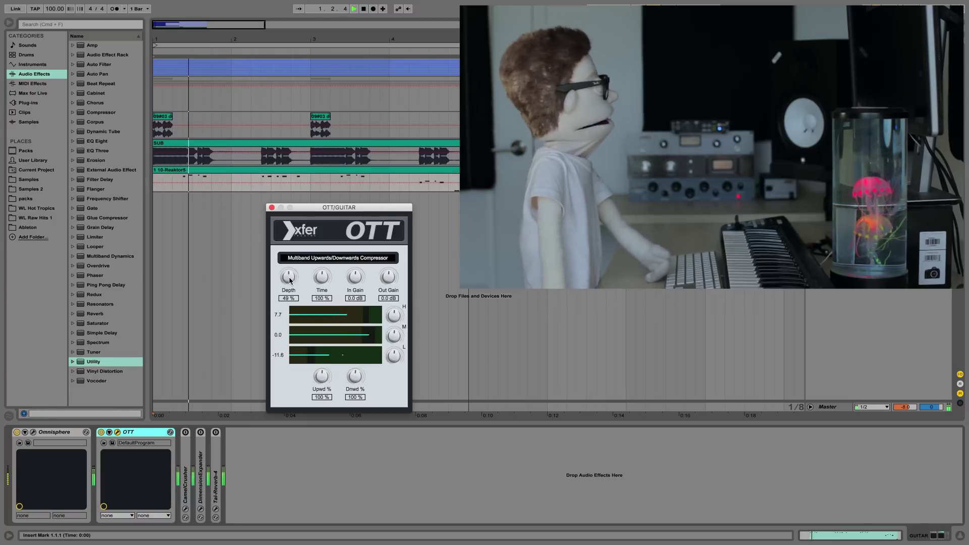
drag(289, 283, 291, 278)
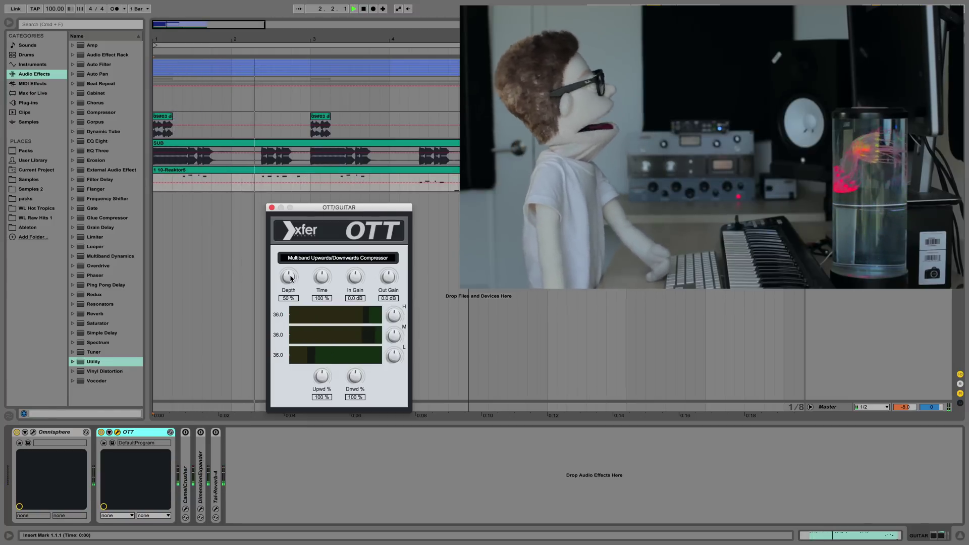
key(space)
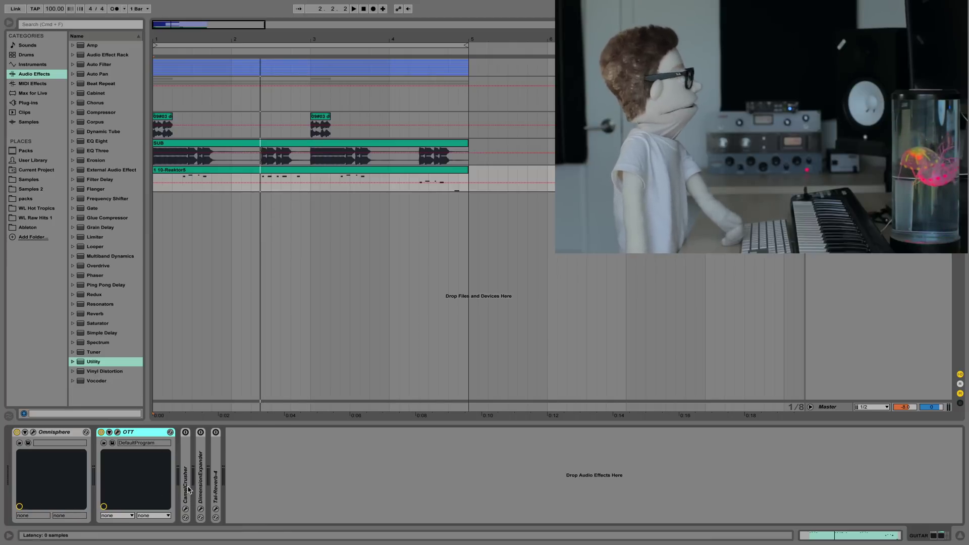
Unfold CamelCrusher, switch it on, and open its Annihilate plug-in window
double_click(187, 483)
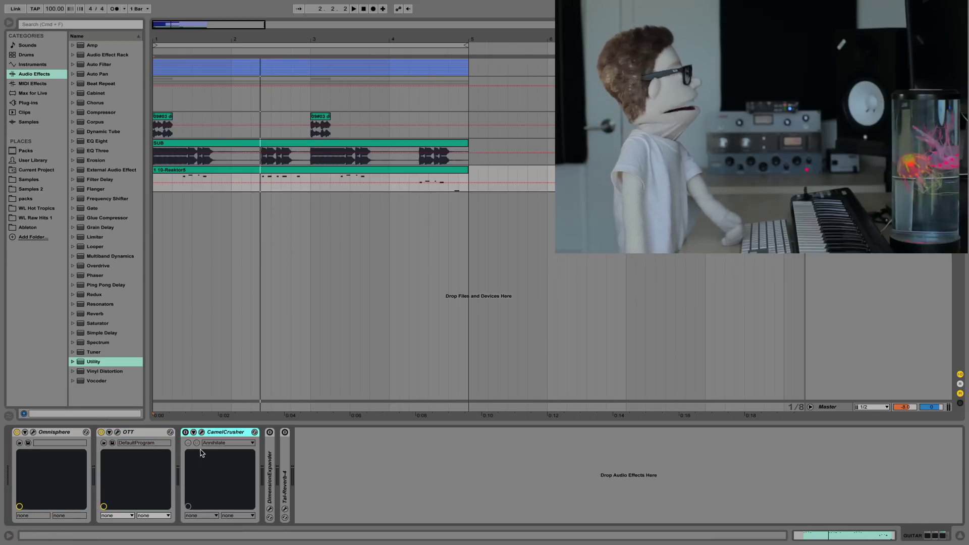
click(185, 432)
click(202, 432)
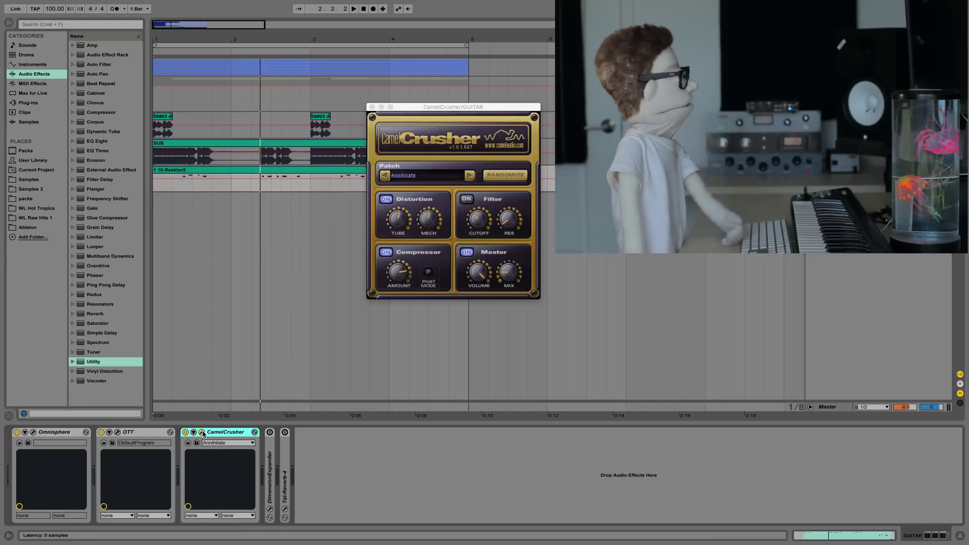
drag(434, 105, 556, 127)
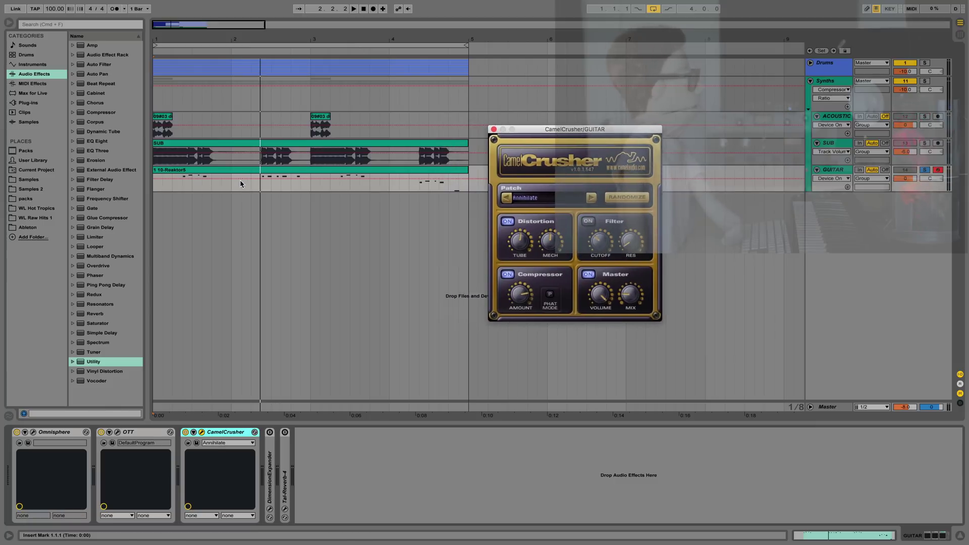
Play the bar 1–5 guitar clip and show CamelCrusher's MasterMix on the track instead of DistMech
click(311, 179)
key(space)
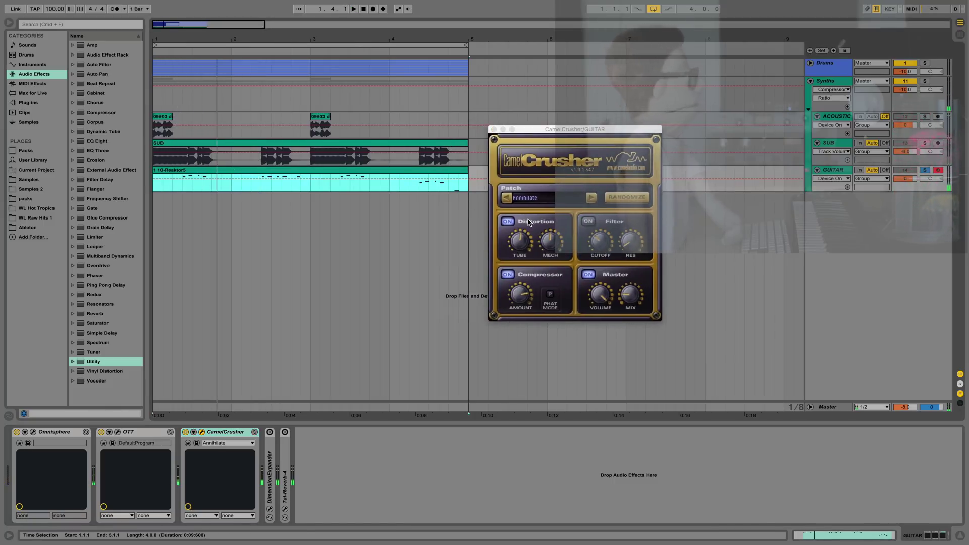
click(528, 297)
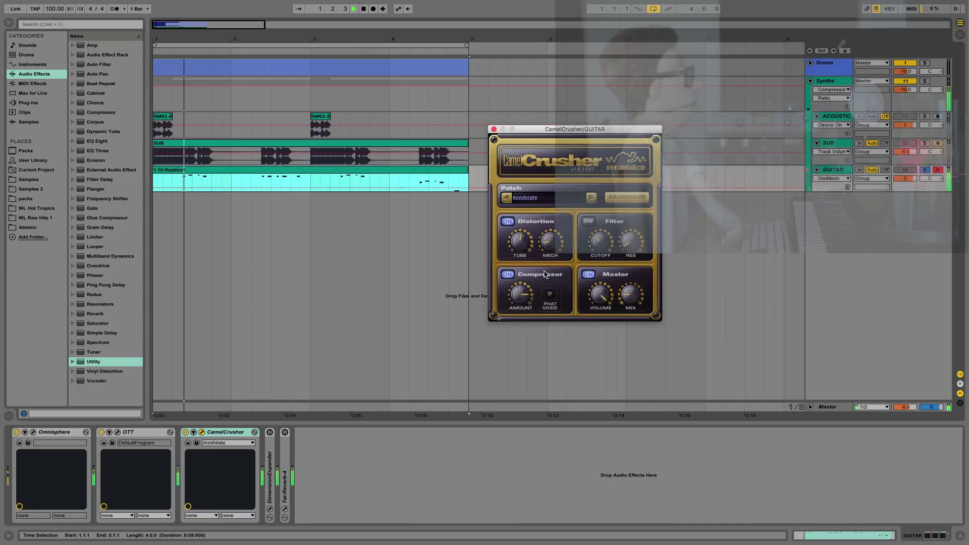
click(554, 245)
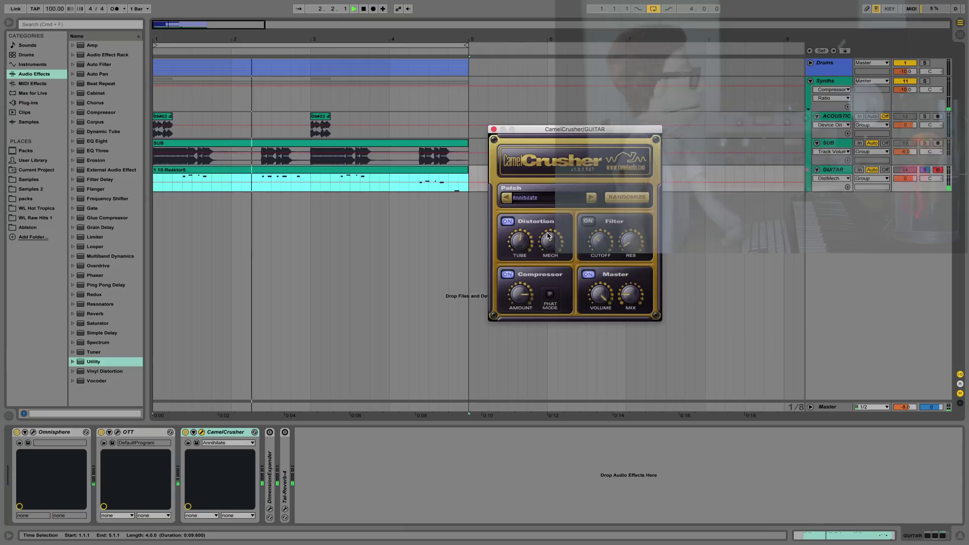
click(520, 242)
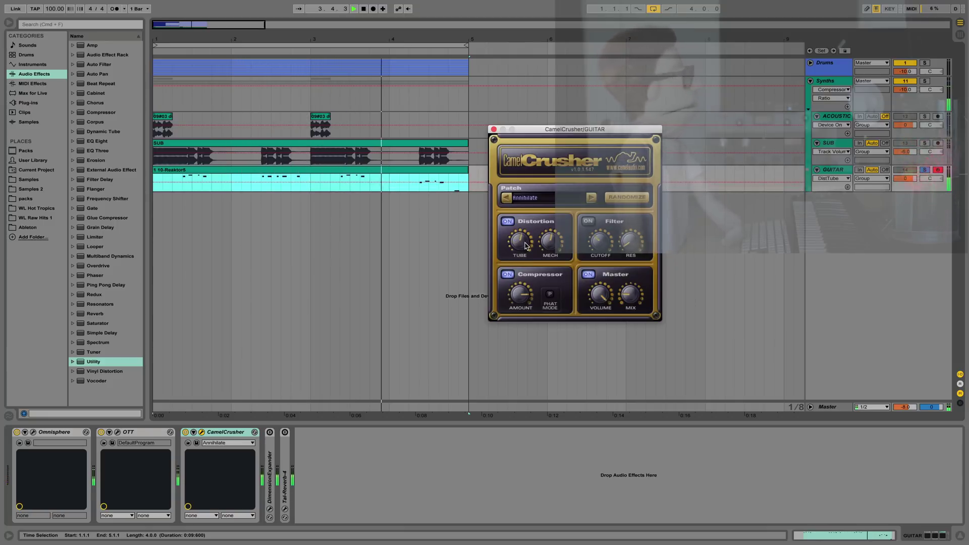
click(556, 245)
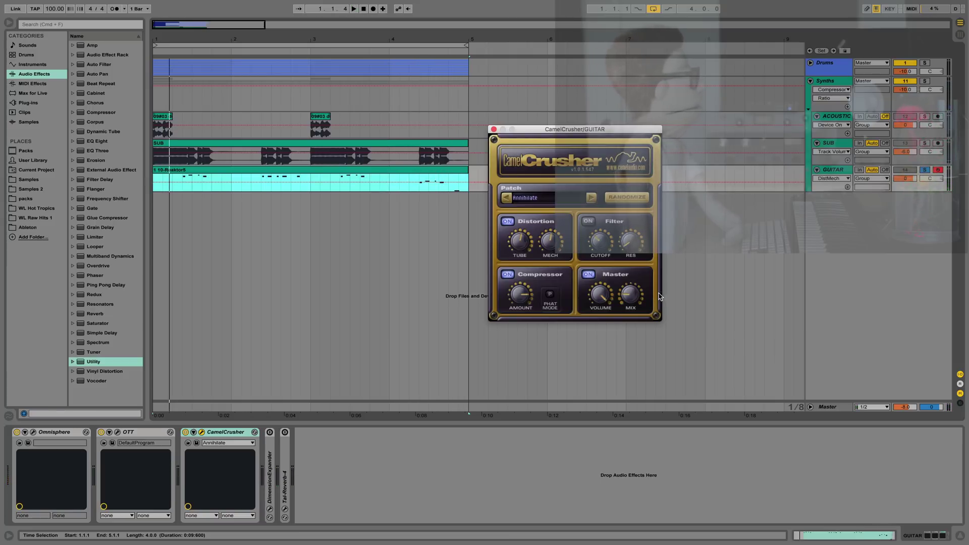
click(628, 298)
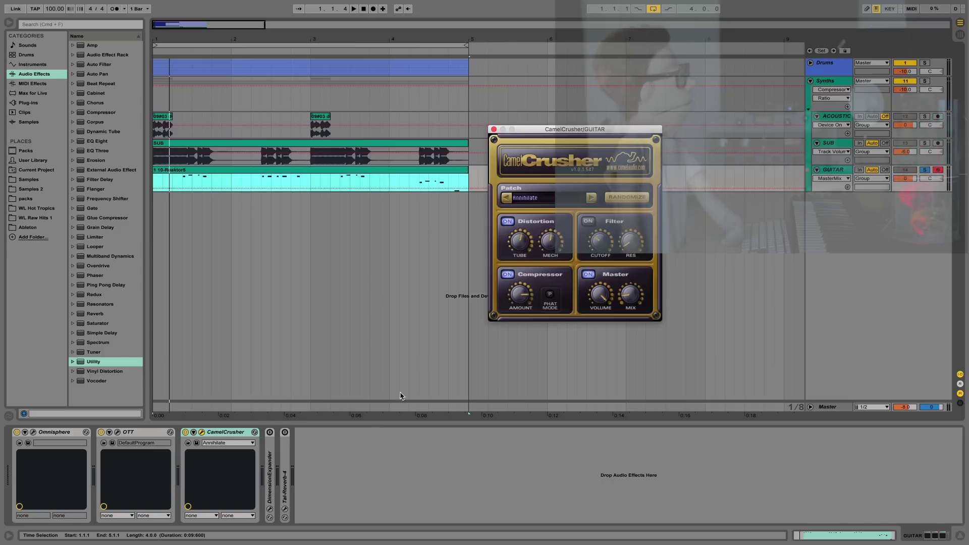
Unfold DimensionExpander and open its window, closing CamelCrusher's plug-in window
click(268, 453)
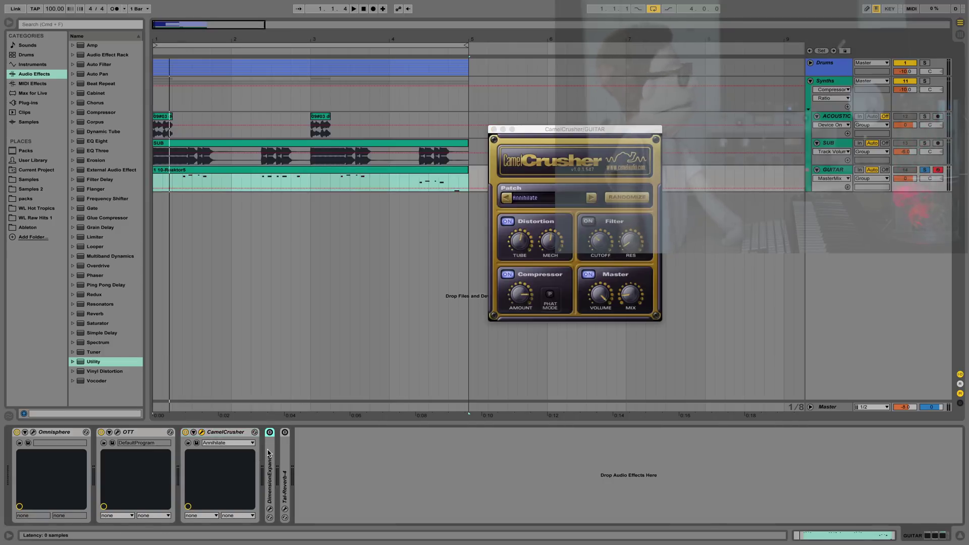
double_click(270, 452)
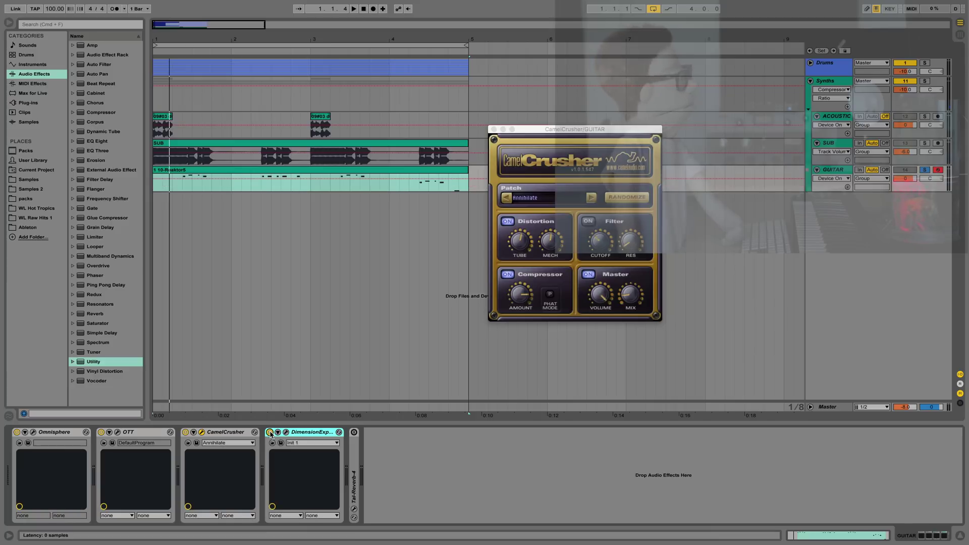
click(286, 432)
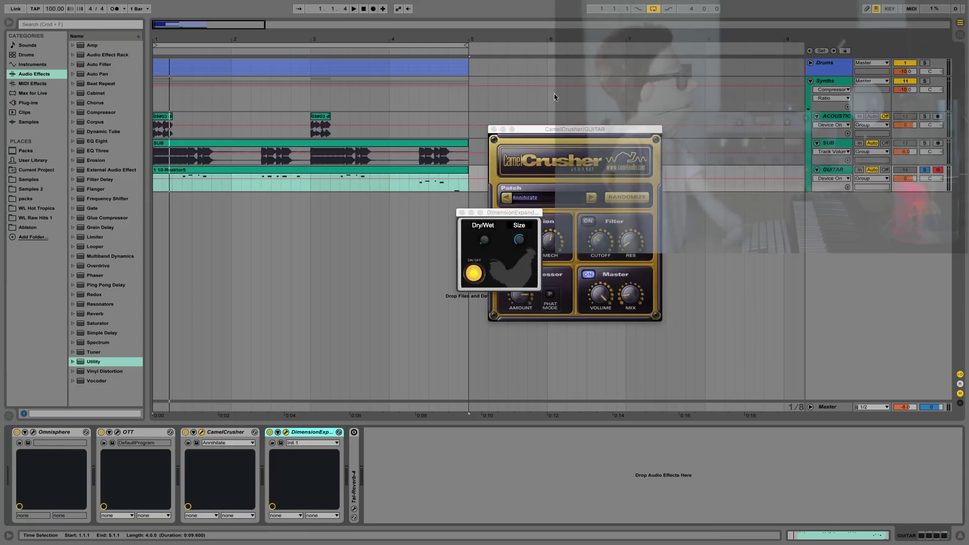
click(493, 129)
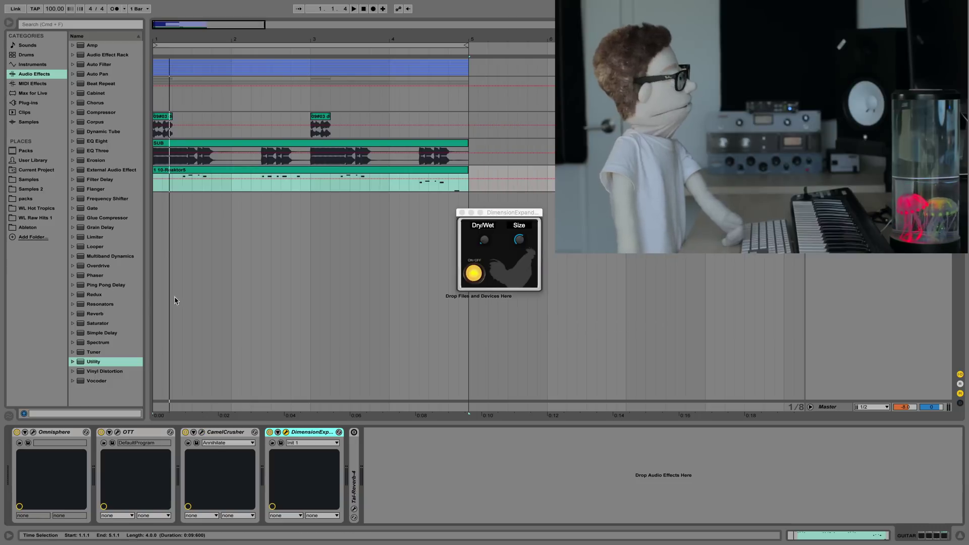
click(137, 434)
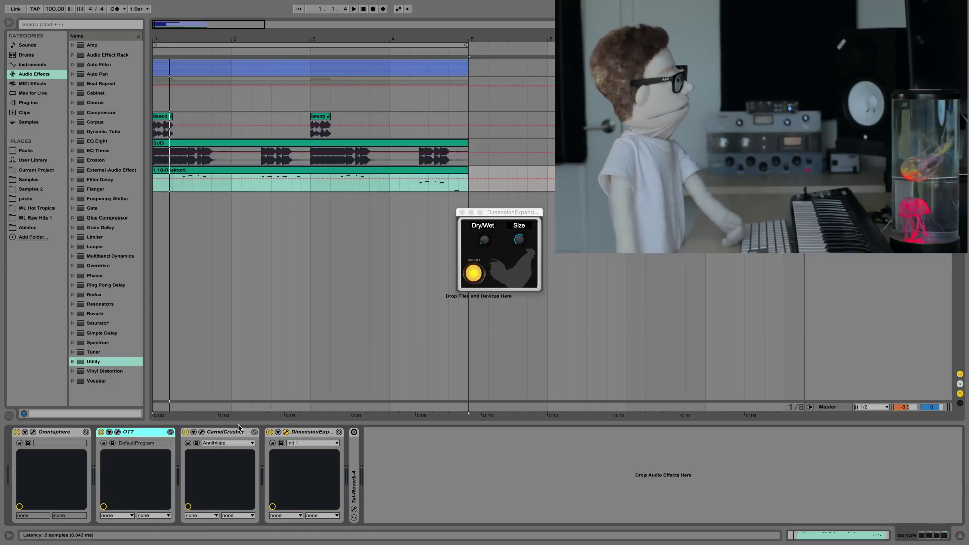
click(307, 433)
Raise DimensionExpander's Dry/Wet slightly on the Init 1 preset and audition the guitar
key(space)
click(519, 237)
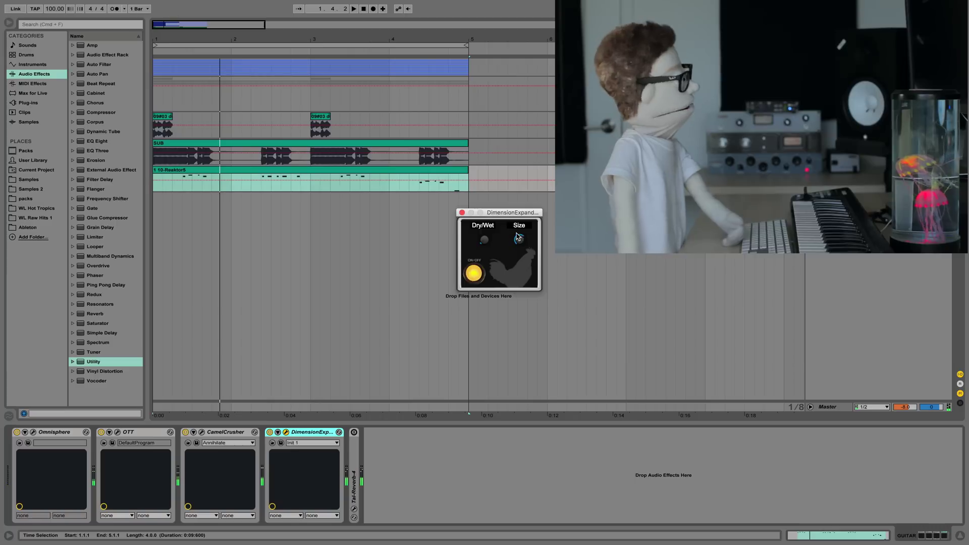
key(space)
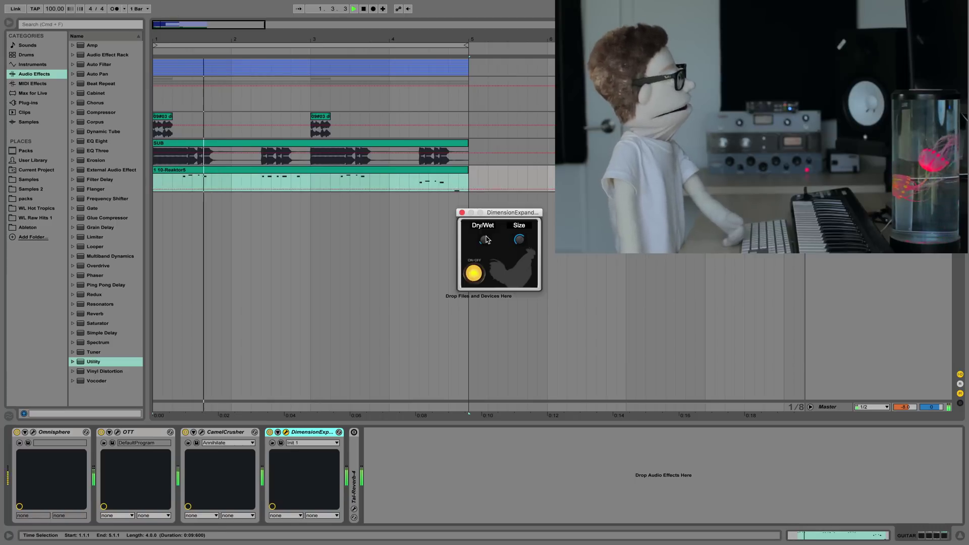
drag(485, 243, 487, 239)
key(space)
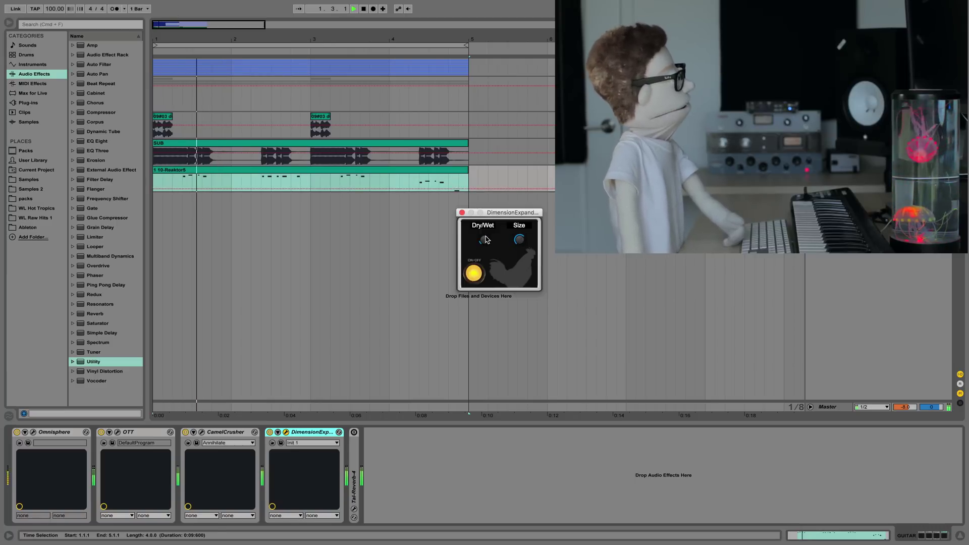
key(space)
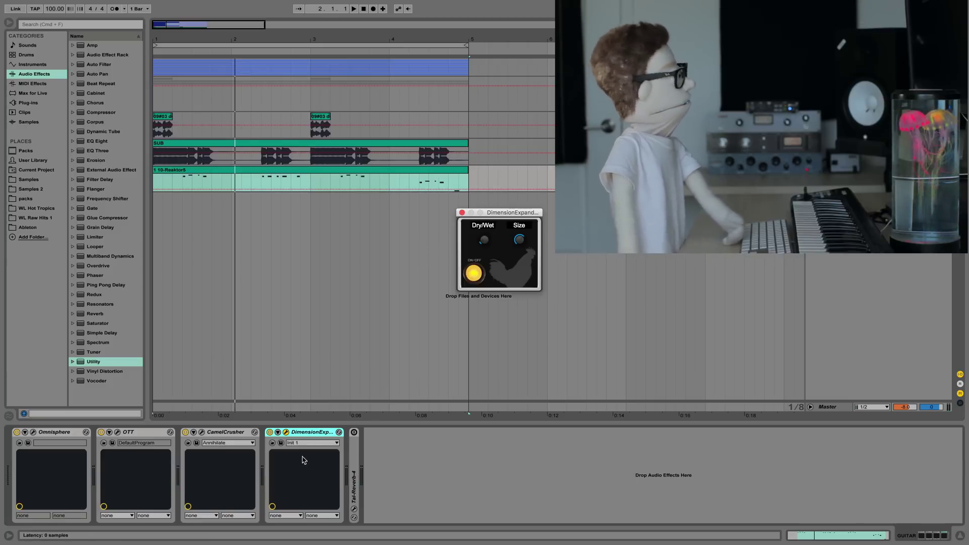
Unfold and enable TAL-Reverb-4, swap DimensionExpander's window for its window, and audition the reverb
double_click(356, 450)
click(354, 431)
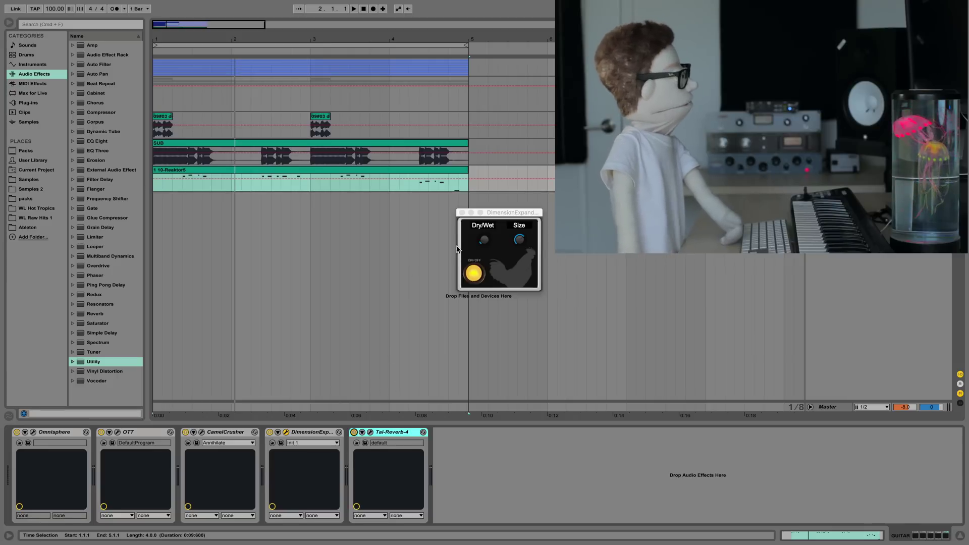
click(461, 213)
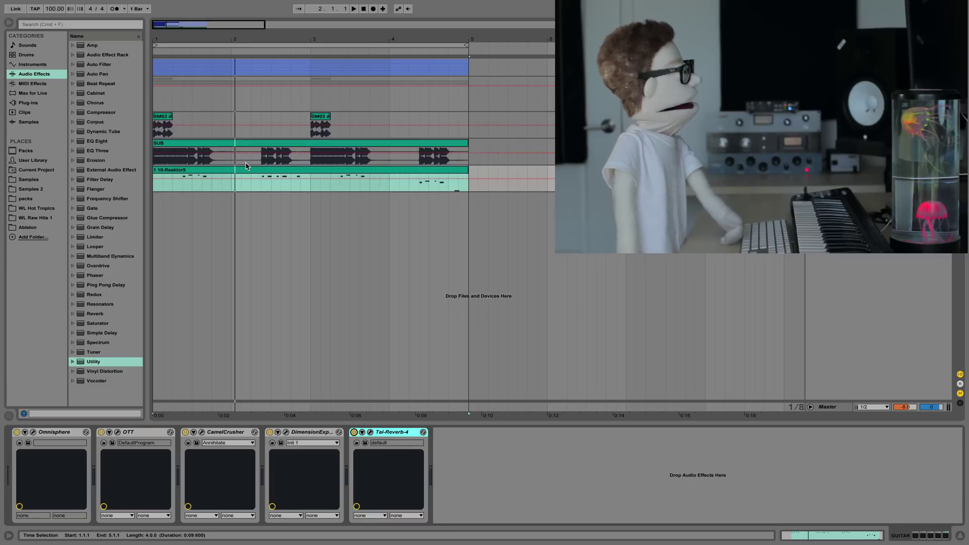
click(370, 433)
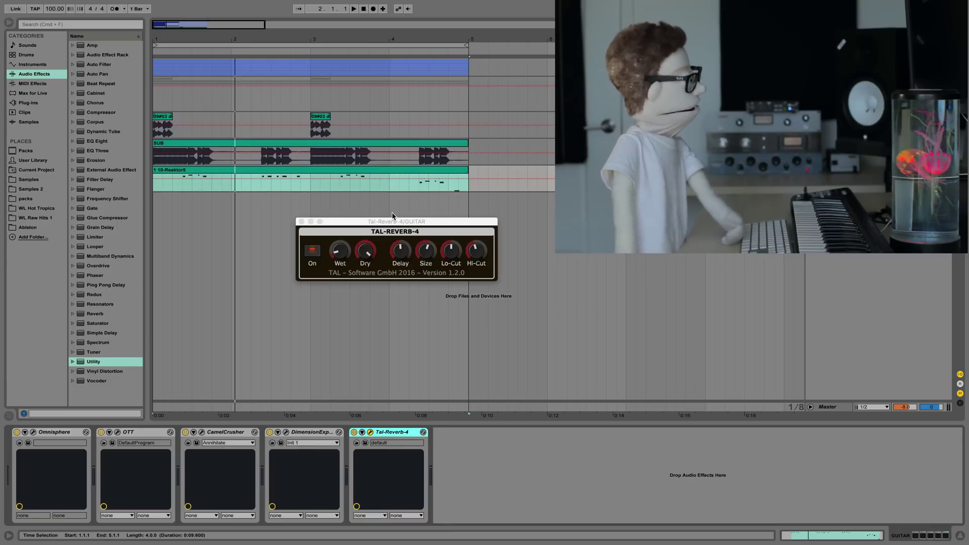
key(space)
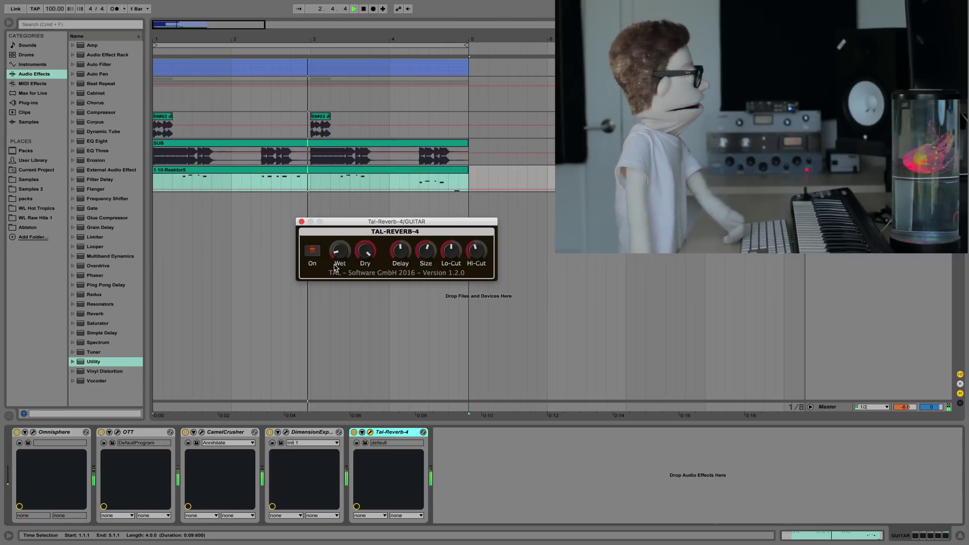
key(space)
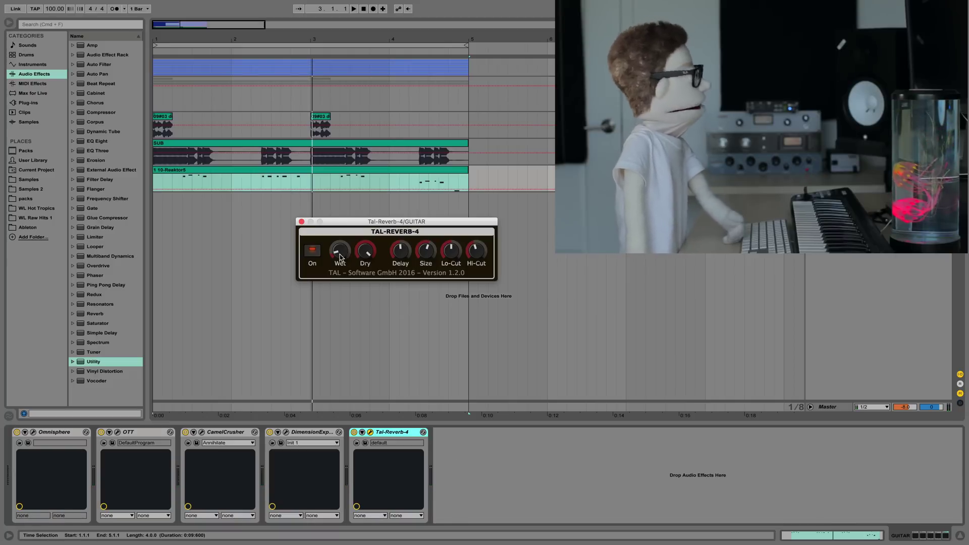
Close the TAL-Reverb-4 window and play the guitar from position 1.2.3
click(301, 222)
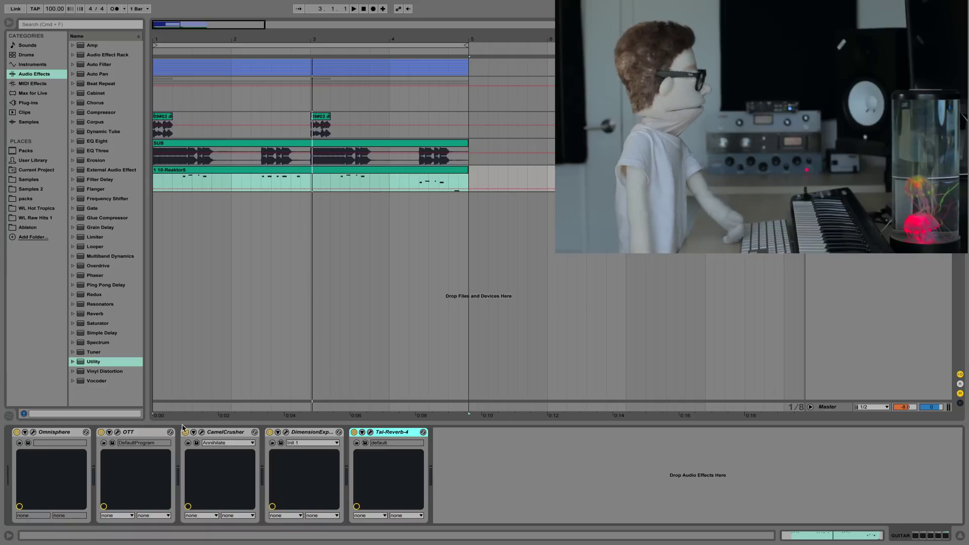
shift+click(130, 433)
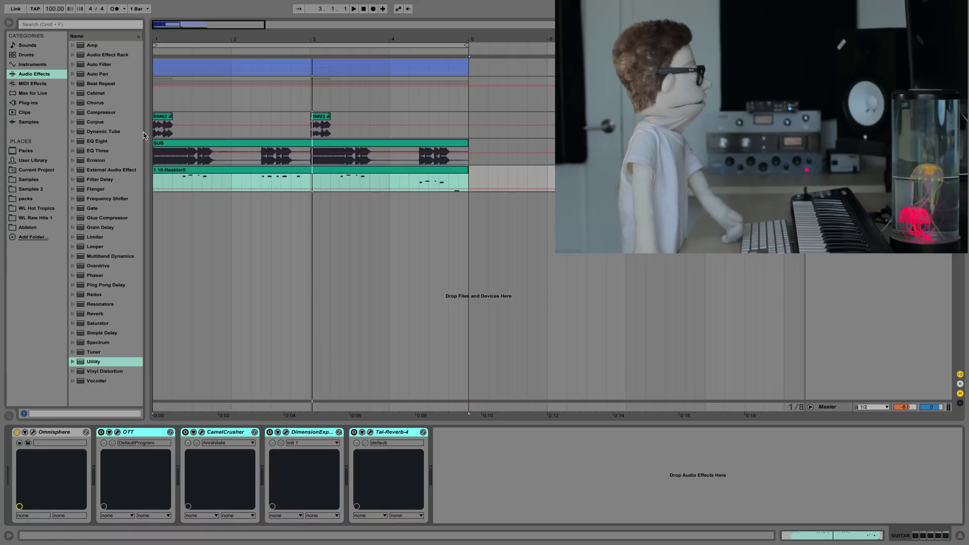
click(182, 180)
click(181, 179)
key(space)
key(space)
Switch on all effects from OTT through TAL-Reverb-4
click(150, 433)
shift+click(407, 432)
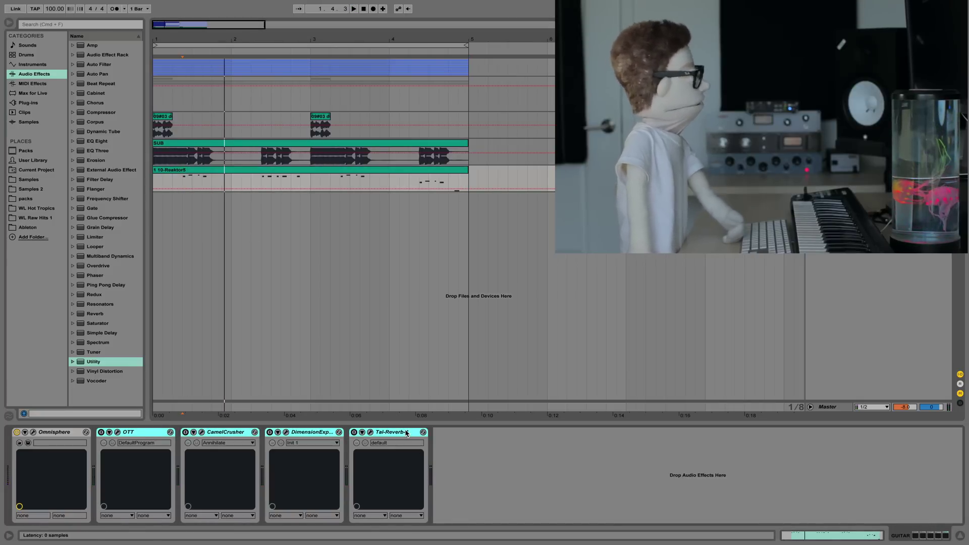
key(0)
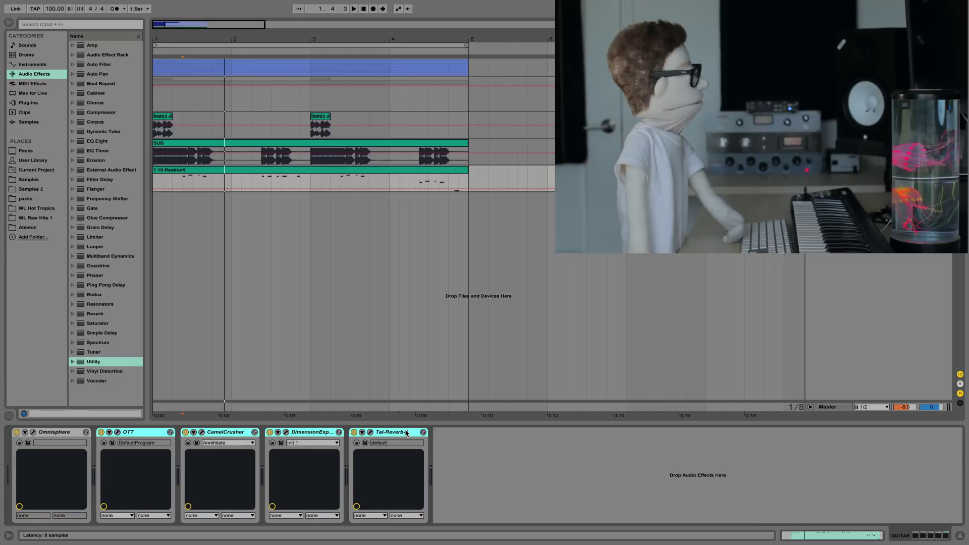